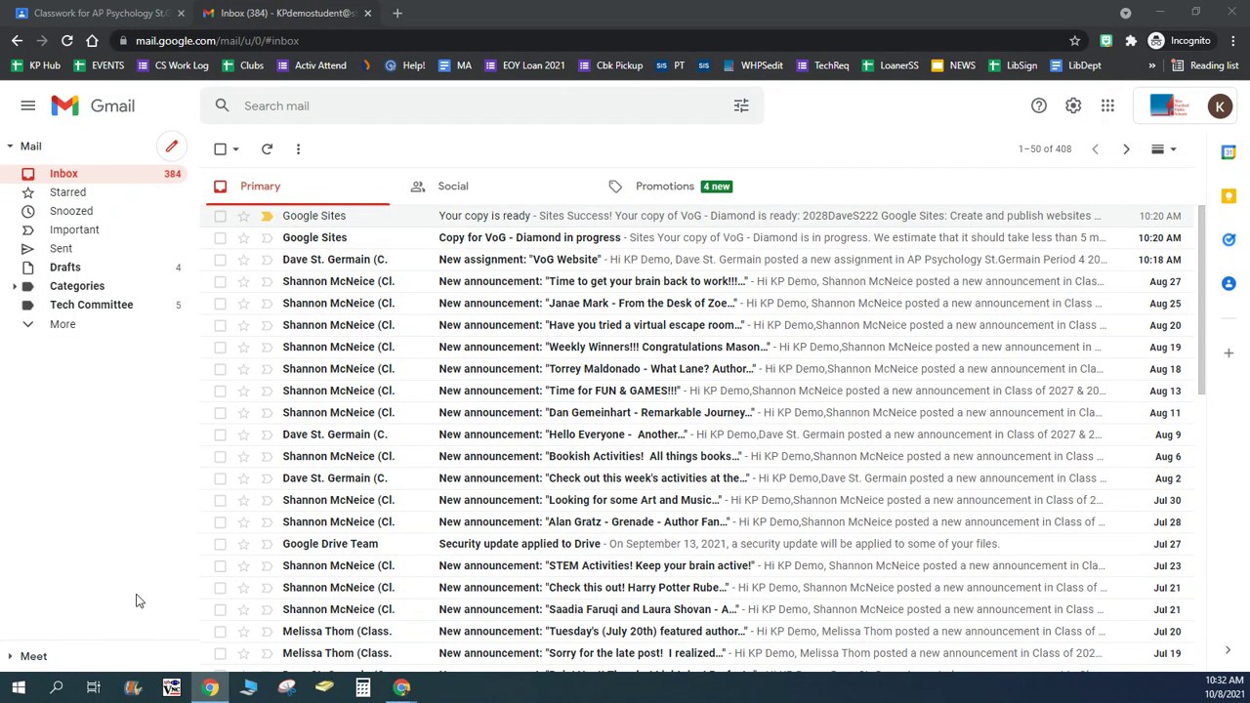
# Launch Google Sites from the Gmail apps grid in a new tab.
pyautogui.click(1118, 118)
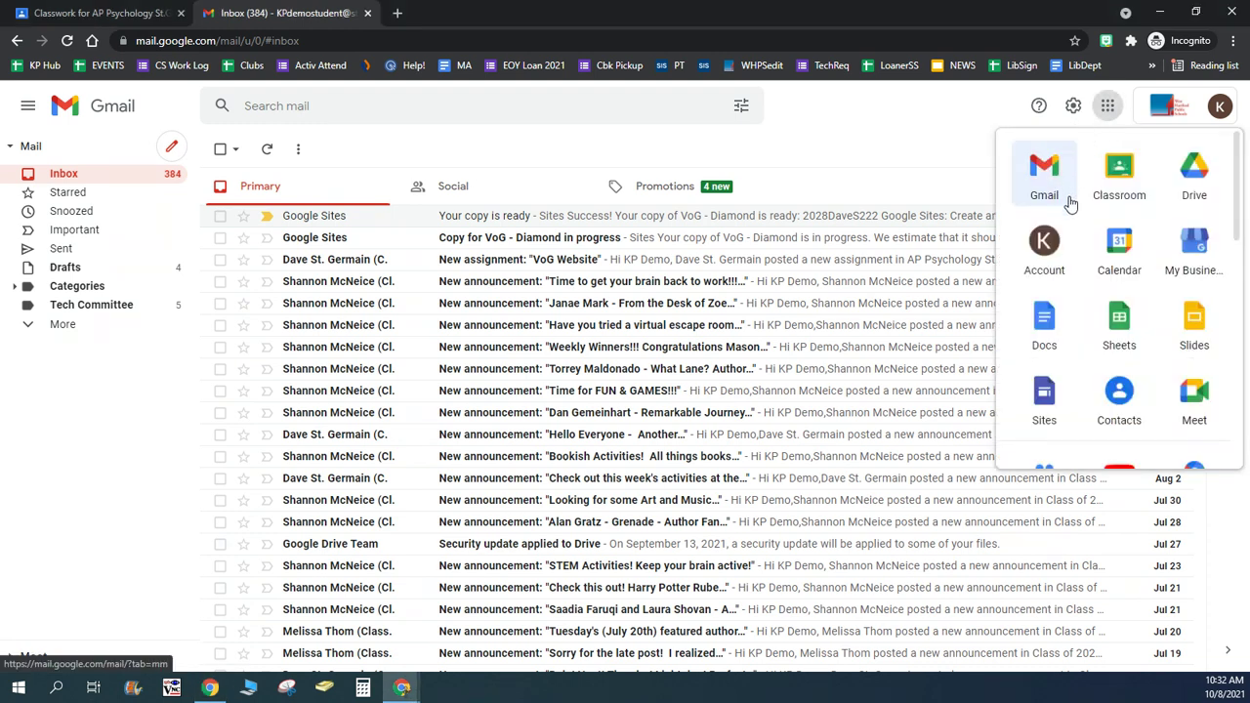
pyautogui.click(1033, 410)
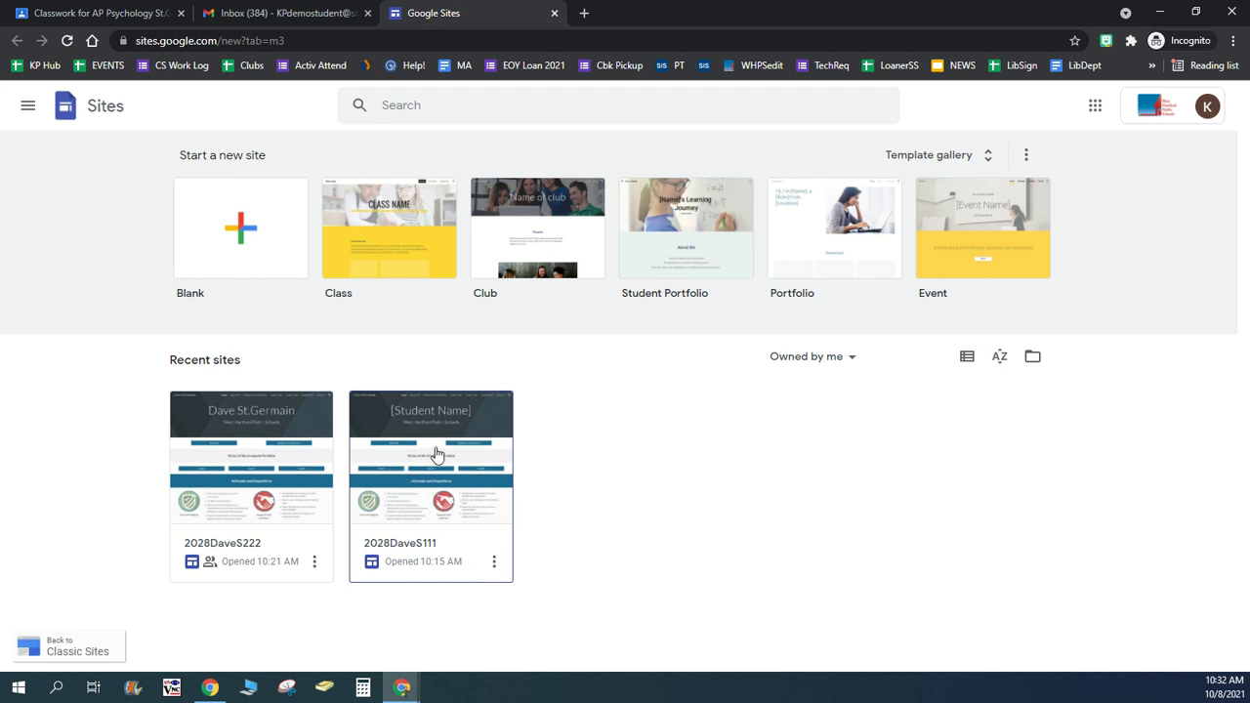
pyautogui.click(436, 451)
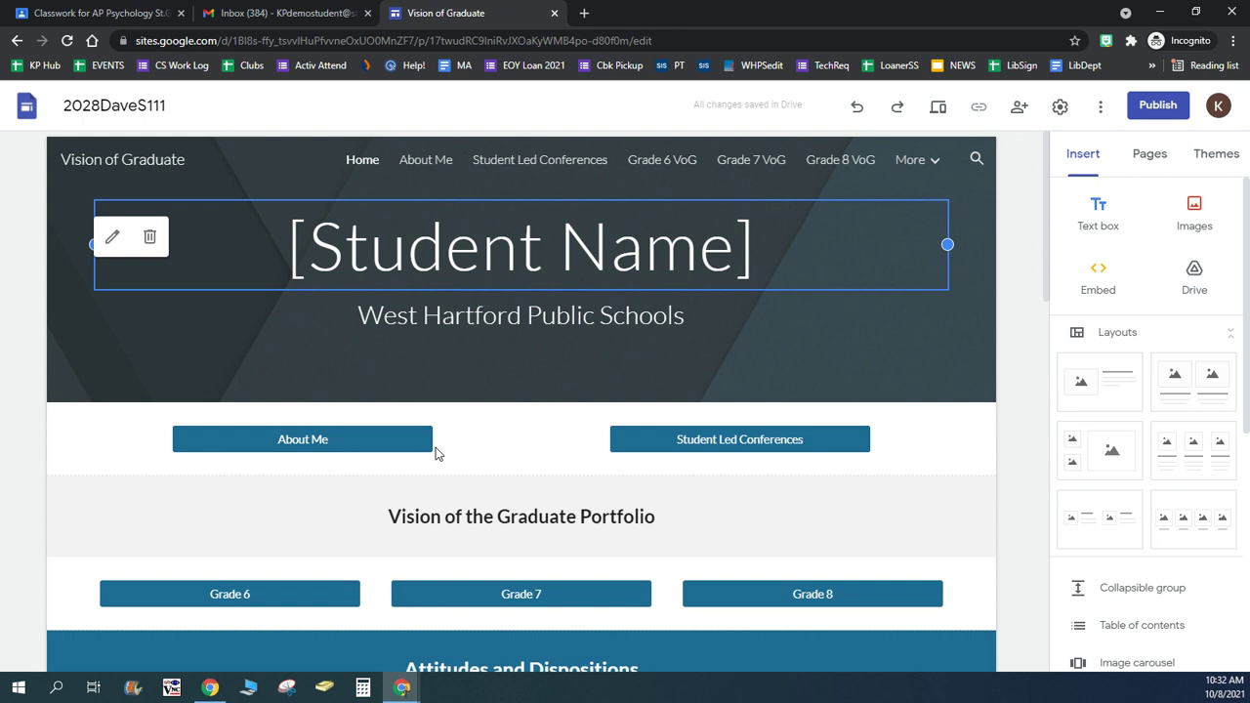
pyautogui.doubleClick(523, 234)
pyautogui.click(507, 243)
pyautogui.tripleClick(507, 243)
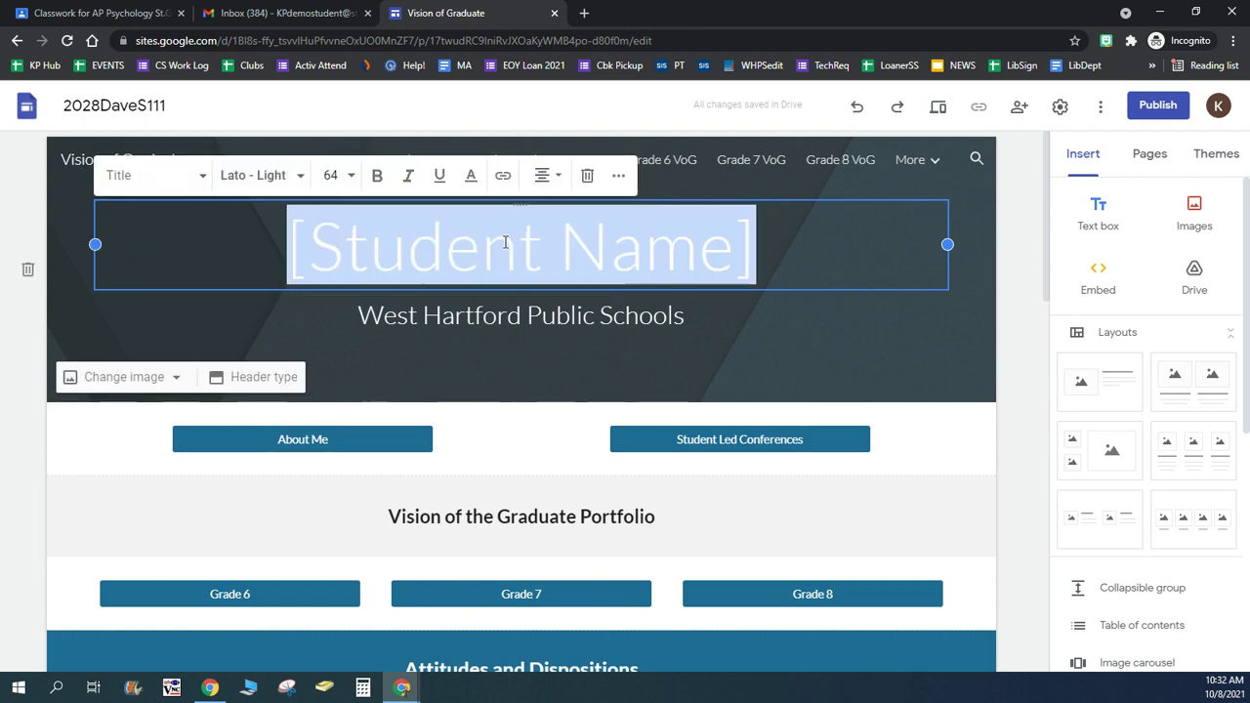
pyautogui.write('Dave')
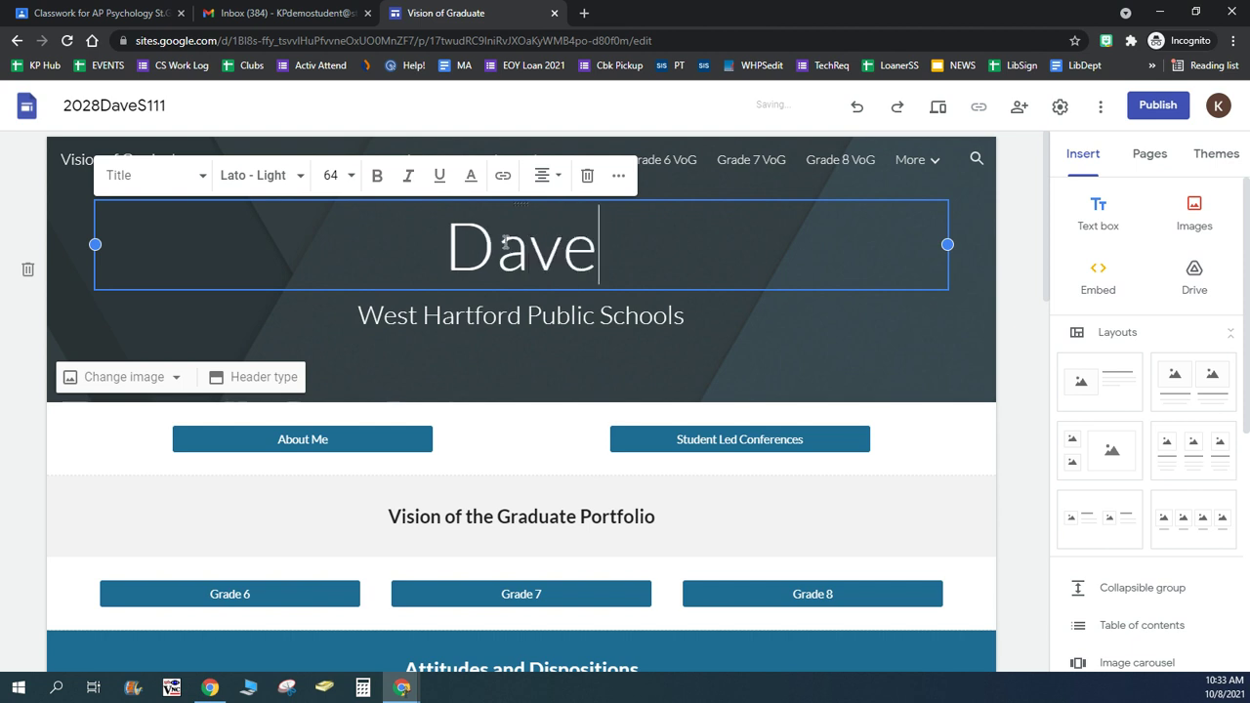
pyautogui.write(' St.Germain')
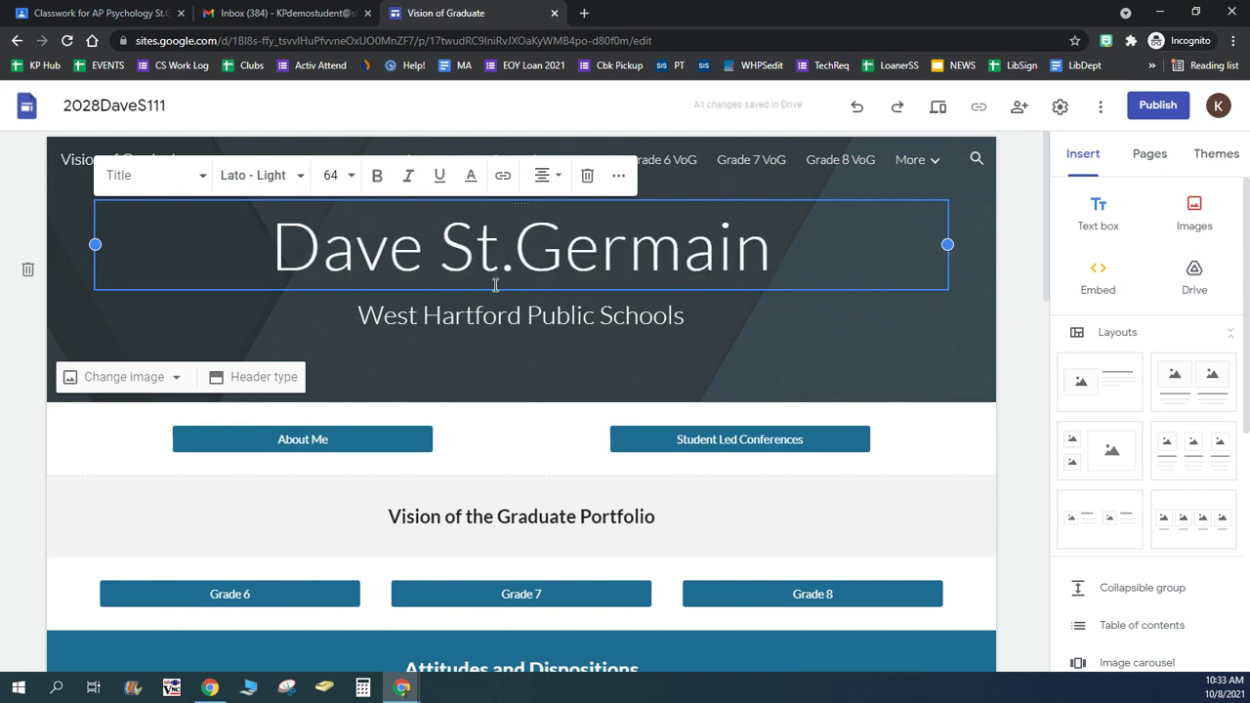
# Open the Grade 6 Student Led Conference page from the site's Pages list.
pyautogui.click(1150, 156)
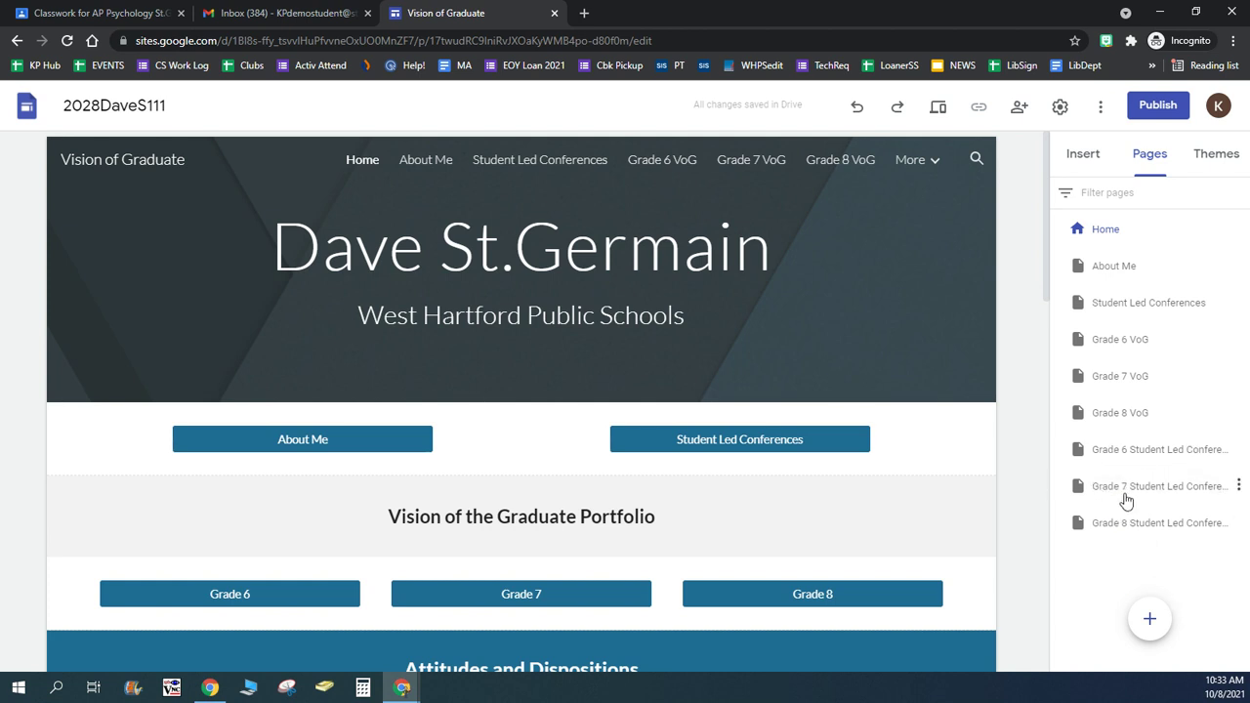
pyautogui.click(1135, 458)
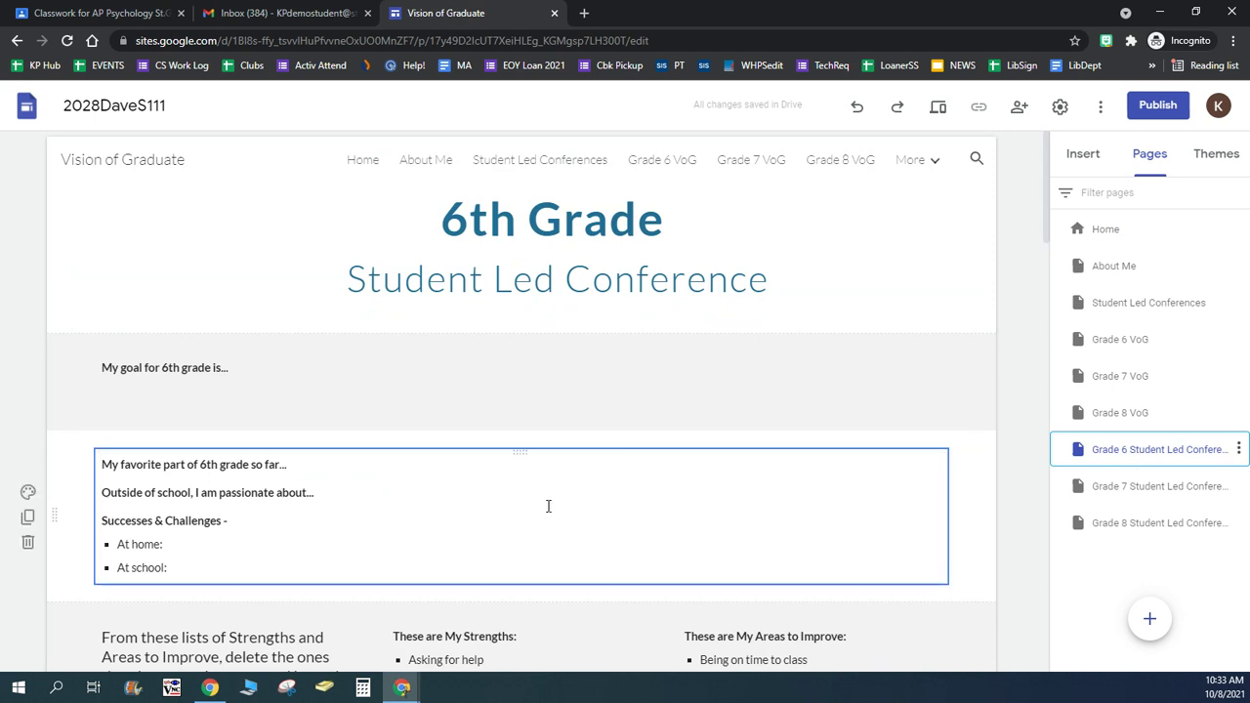
pyautogui.scroll(-1, 547, 505)
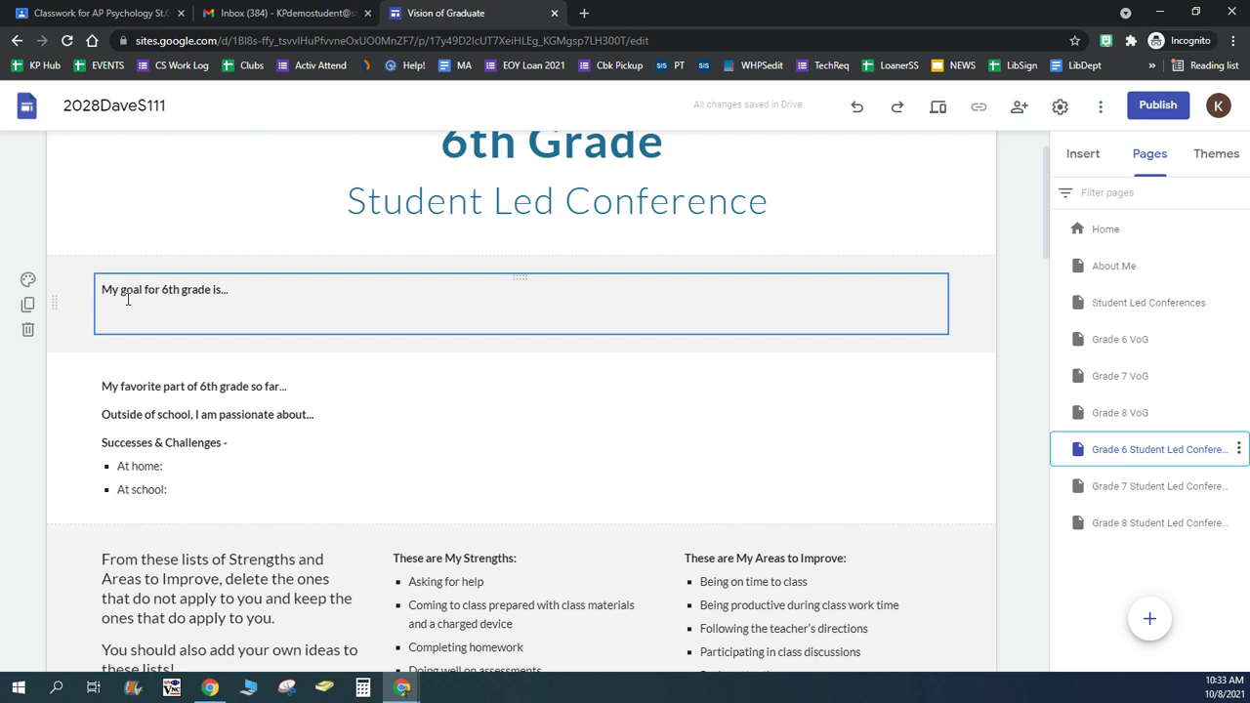
pyautogui.click(321, 292)
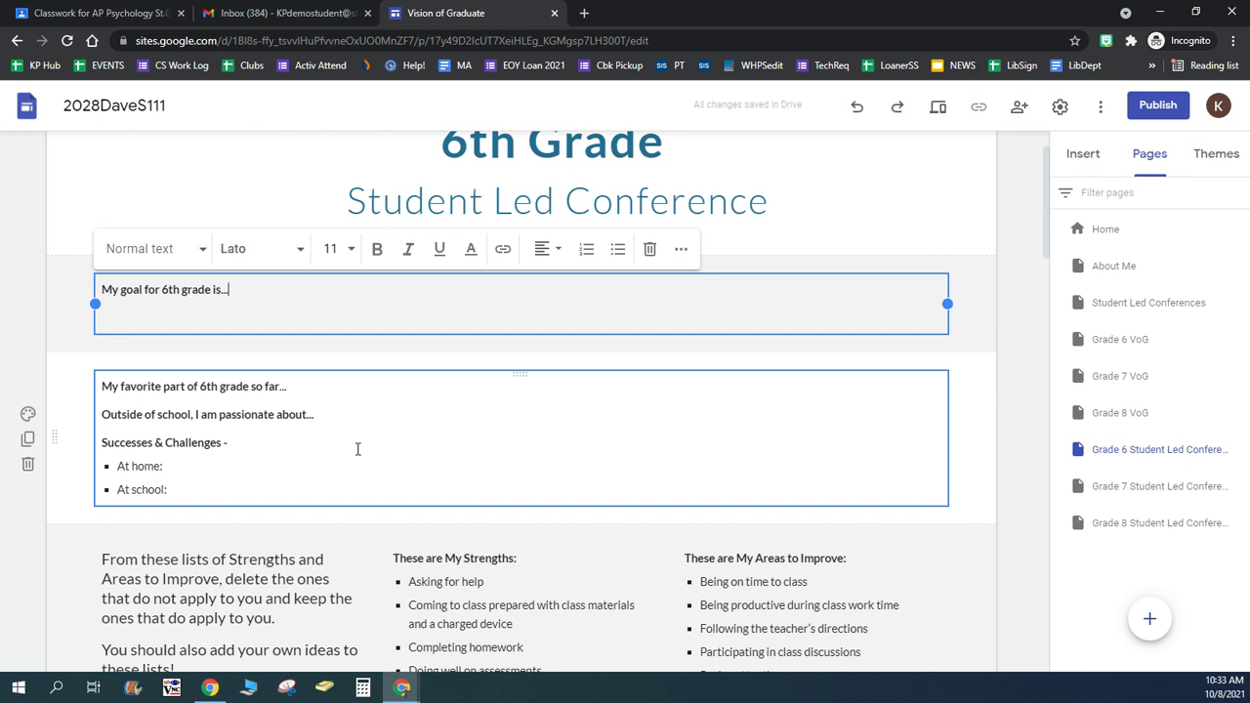
pyautogui.scroll(1, 358, 448)
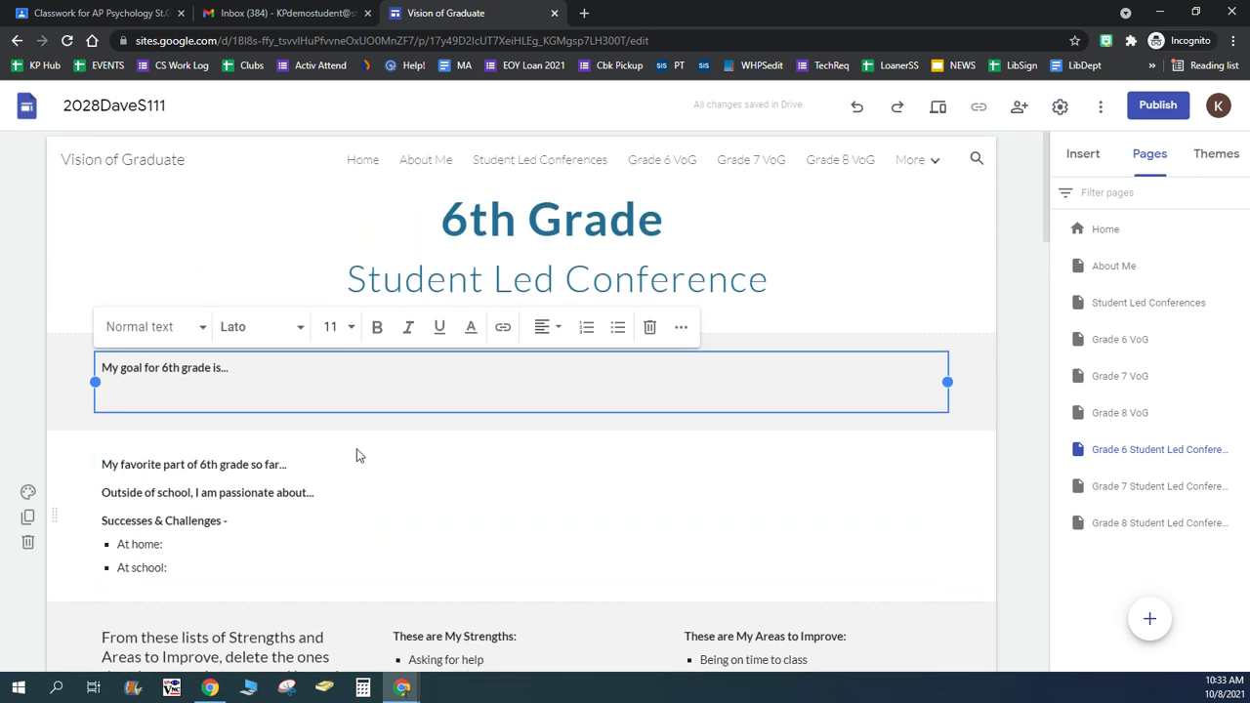
pyautogui.scroll(-1, 357, 455)
pyautogui.scroll(-3, 357, 449)
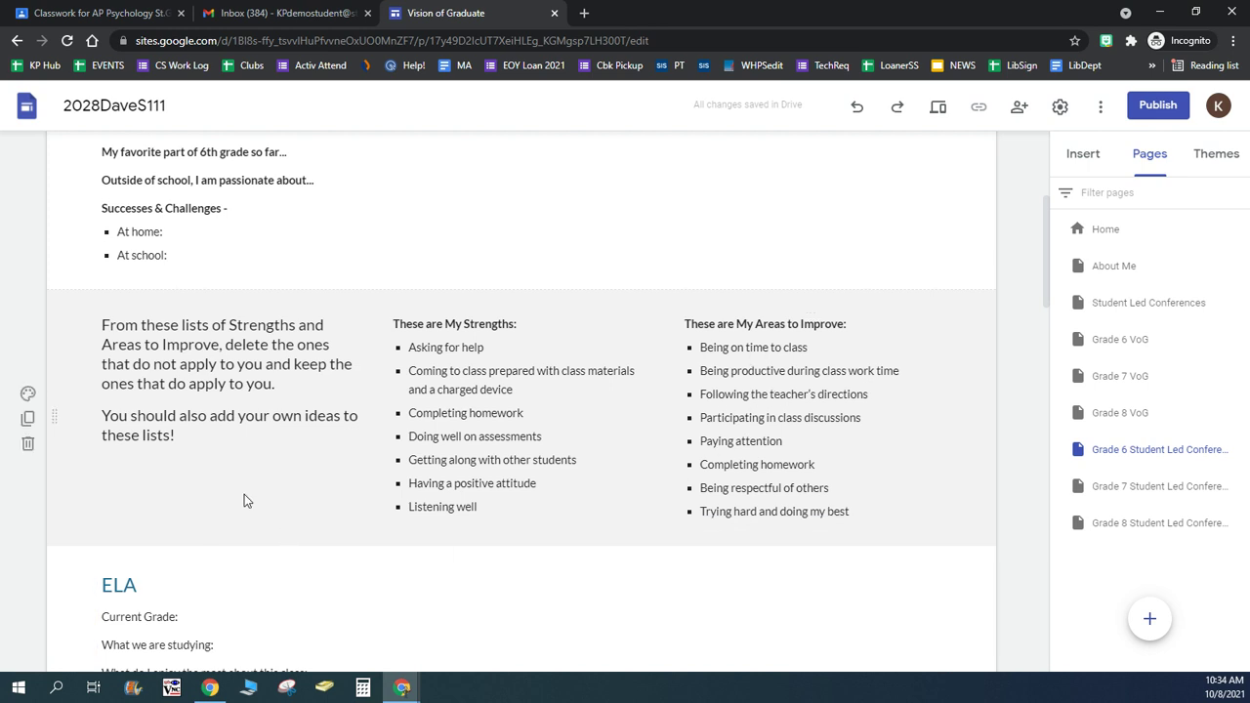
pyautogui.scroll(-4, 244, 496)
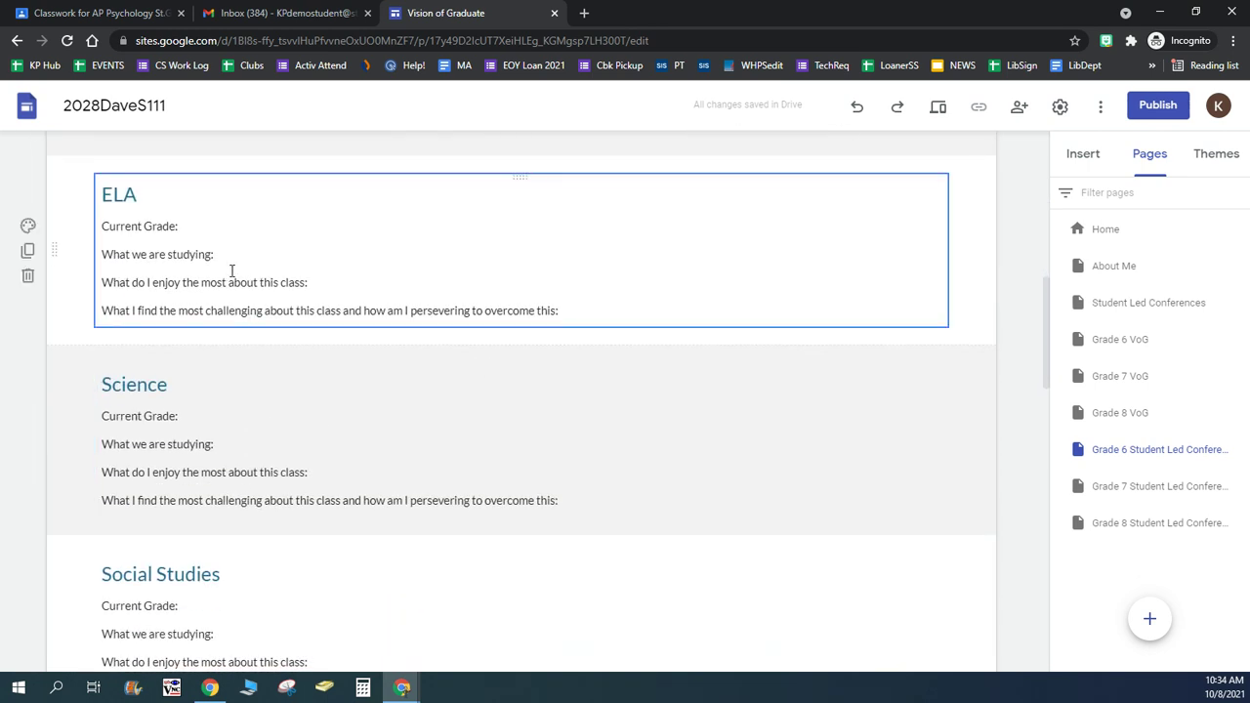
pyautogui.scroll(-3, 224, 275)
pyautogui.scroll(-5, 216, 396)
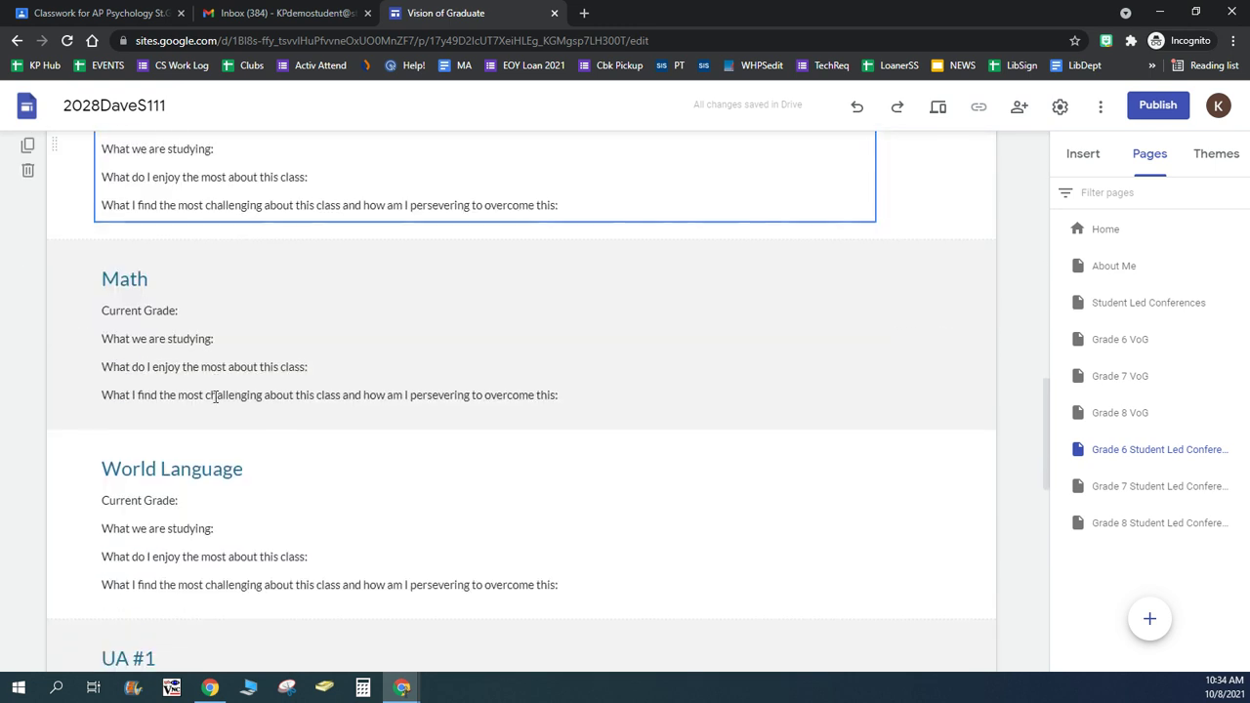
pyautogui.scroll(-2, 216, 397)
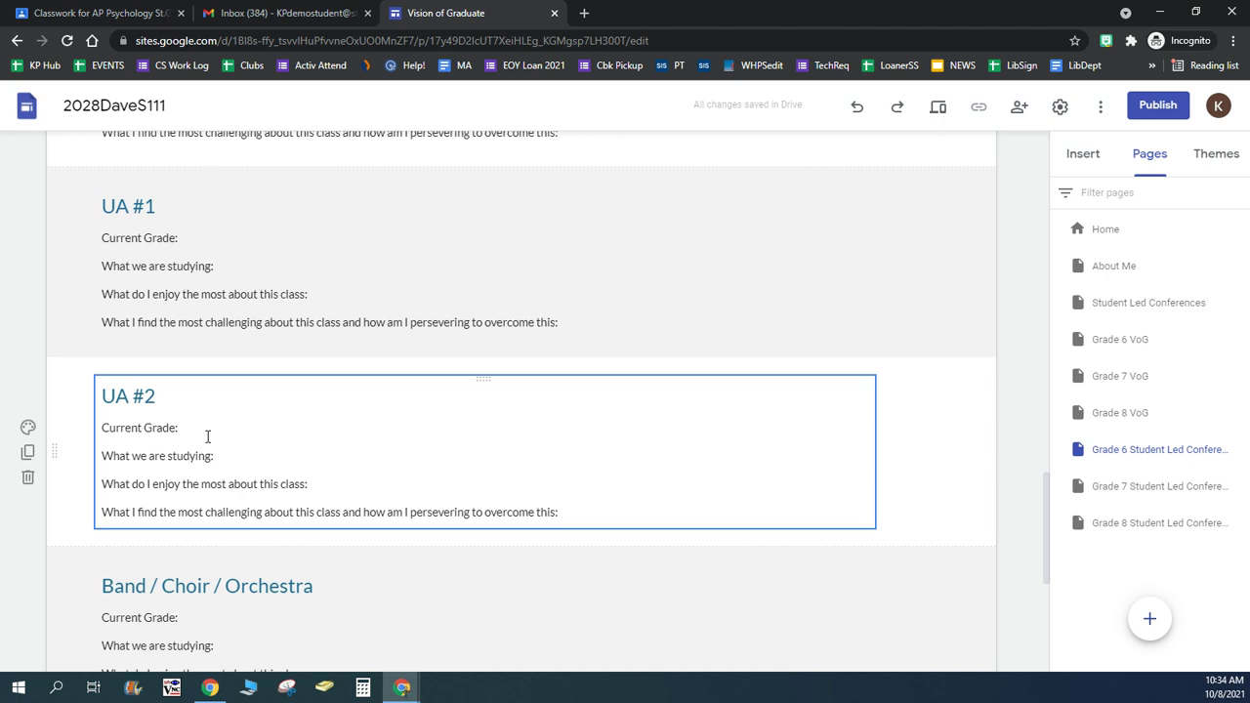
pyautogui.scroll(-2, 207, 437)
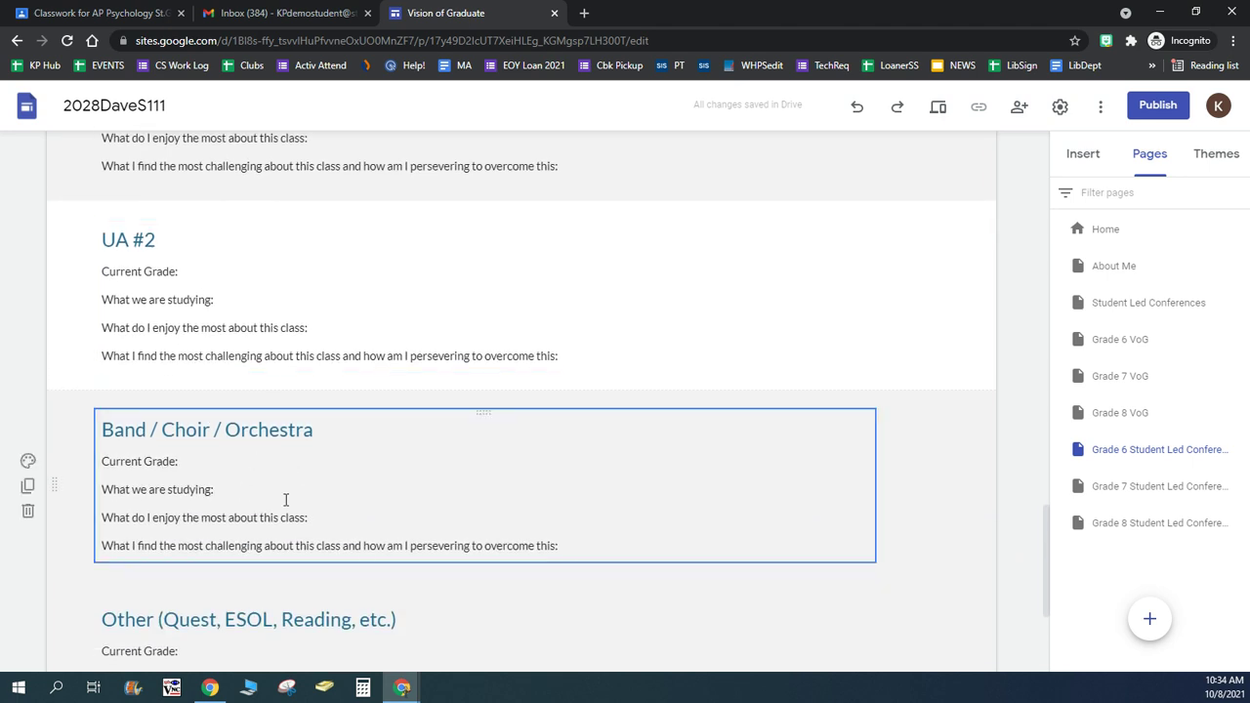
pyautogui.scroll(-2, 271, 595)
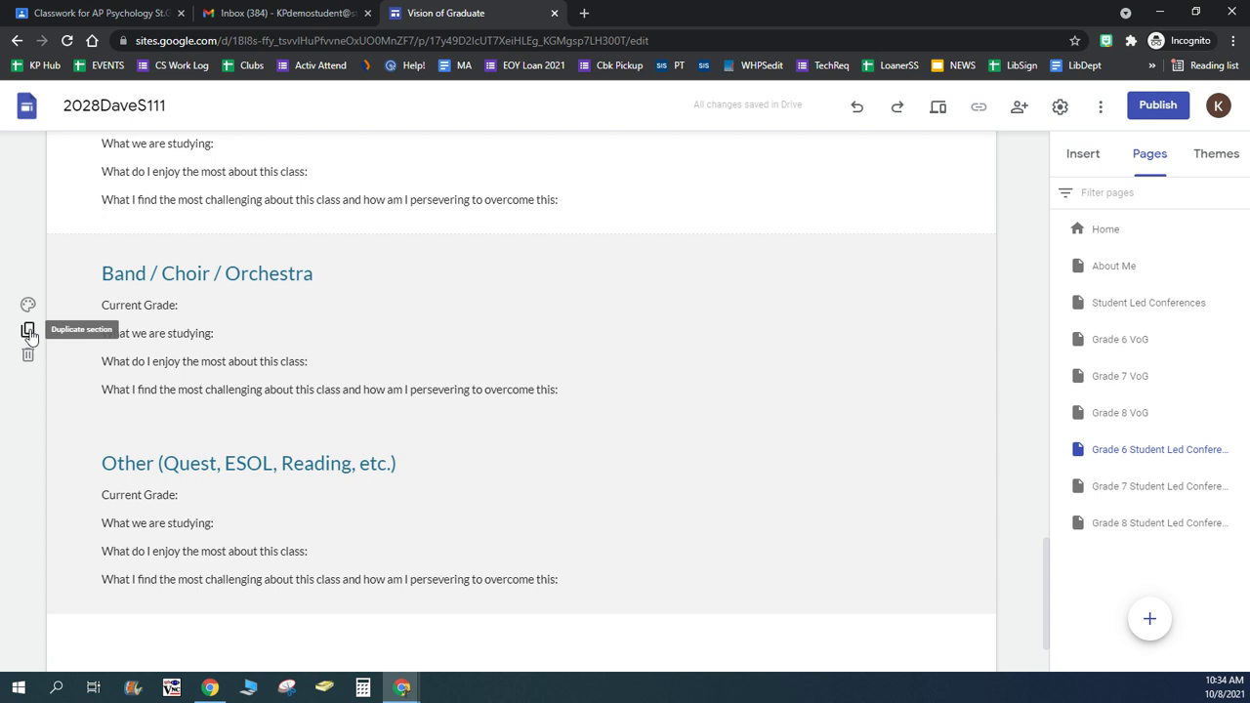
pyautogui.click(29, 332)
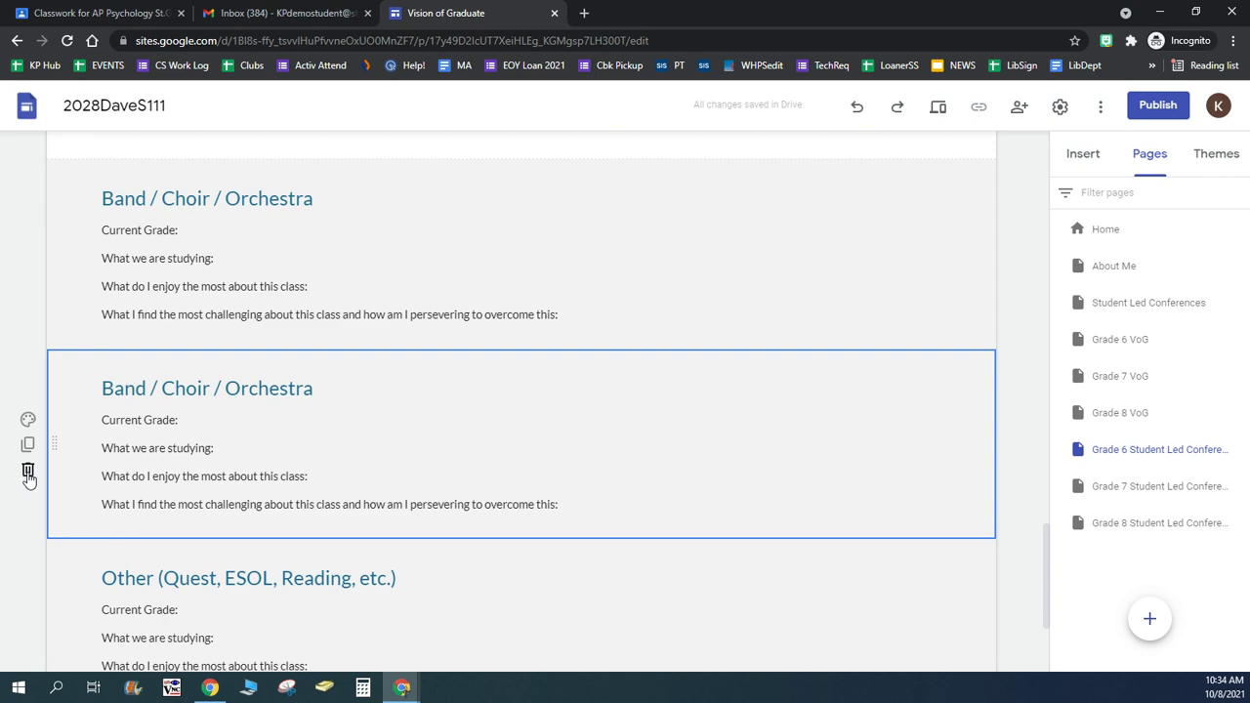
pyautogui.click(28, 474)
pyautogui.scroll(2, 397, 489)
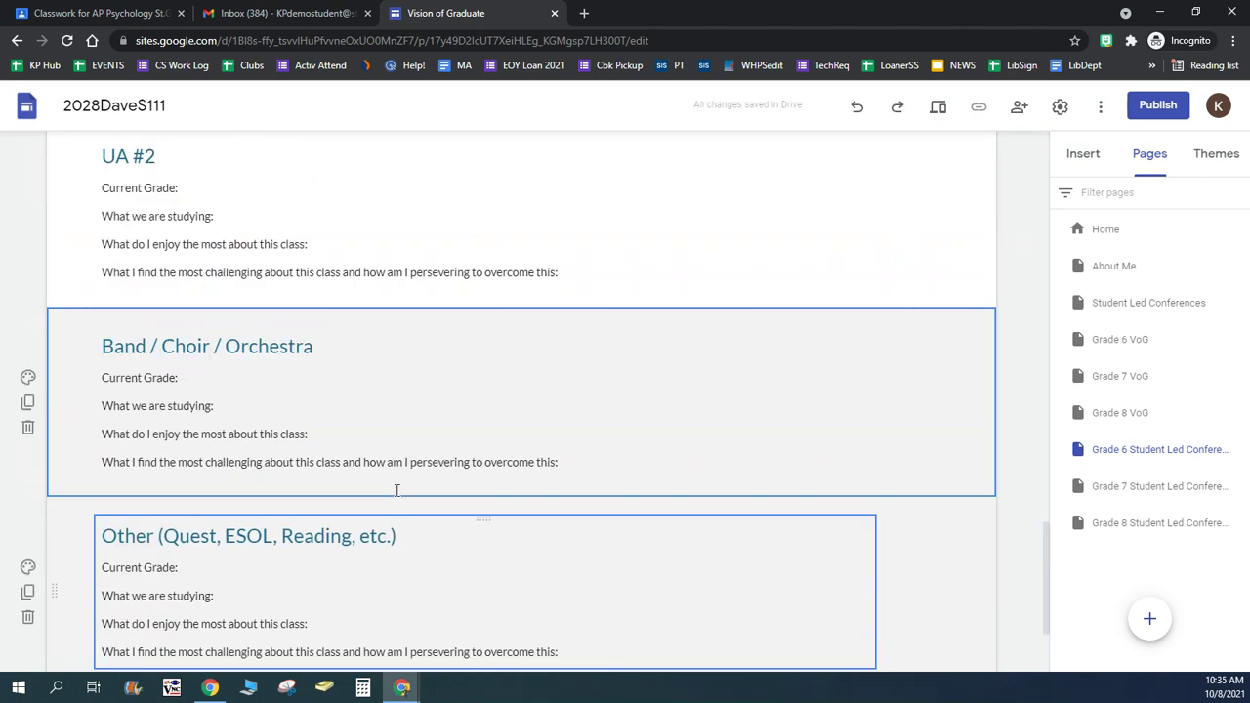
pyautogui.scroll(10, 397, 489)
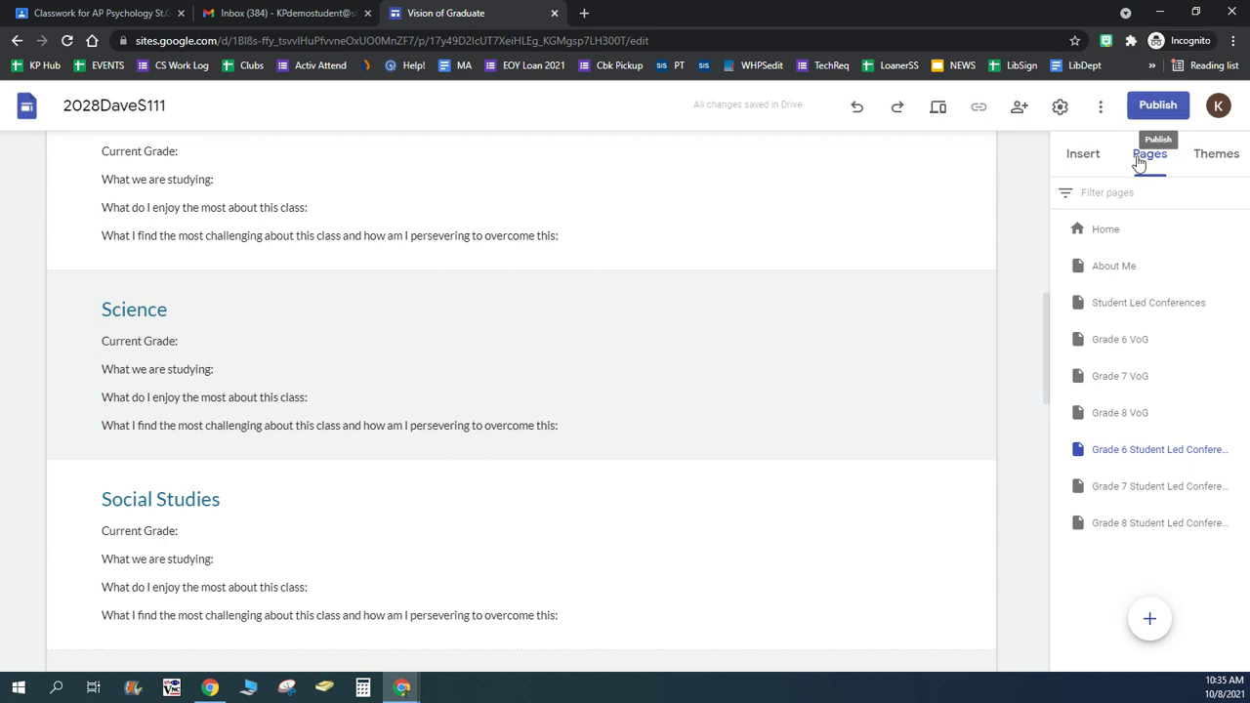
# Publish the site at the web address '2028dave2111' instead of the suggested one.
pyautogui.click(1161, 107)
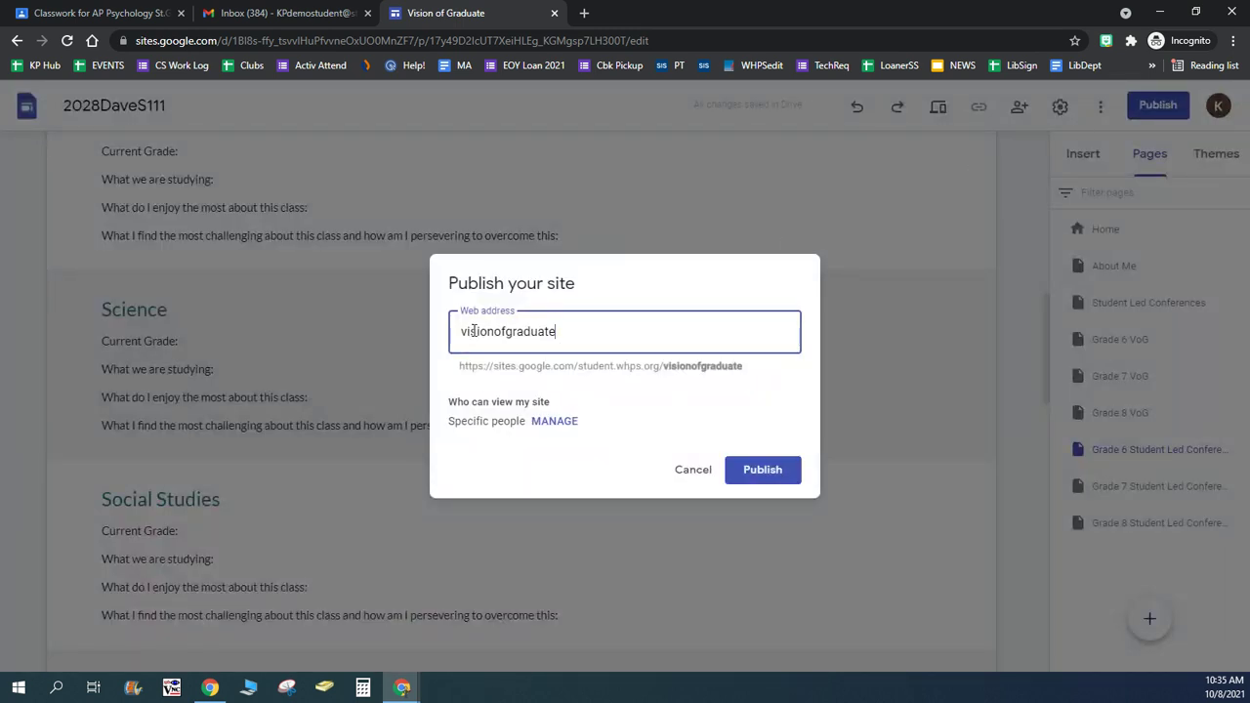
pyautogui.moveTo(570, 332); pyautogui.dragTo(401, 332)
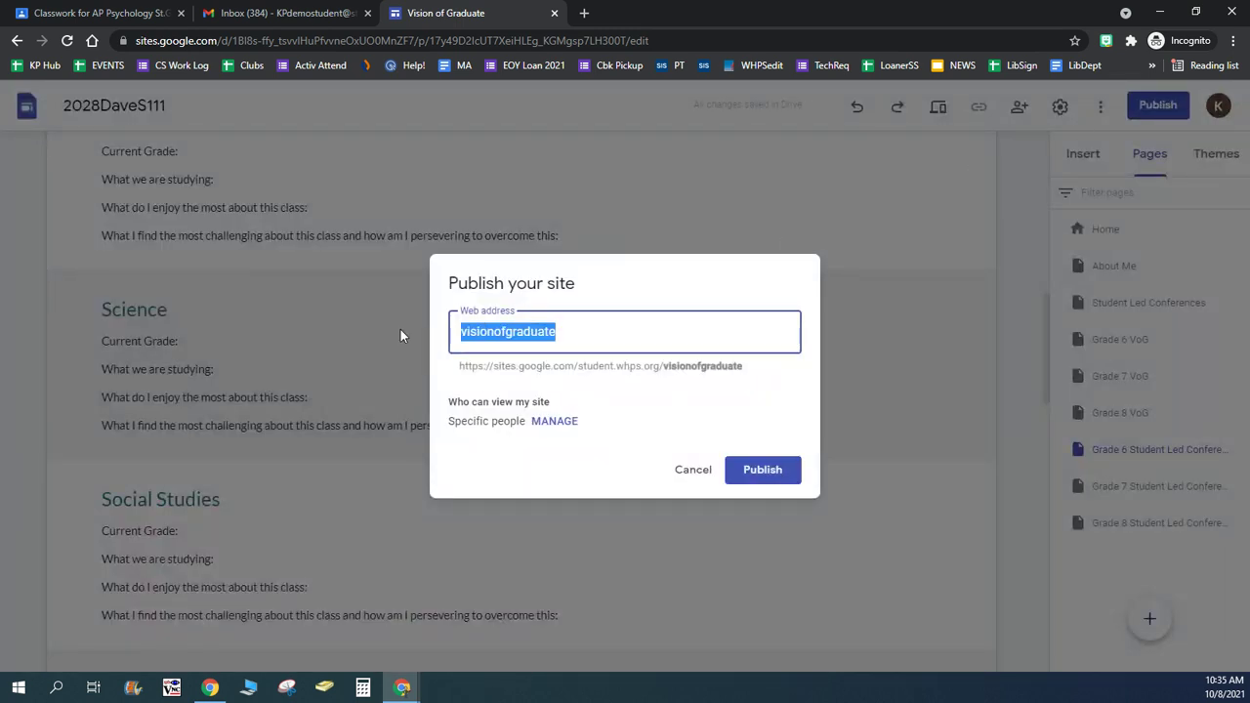
pyautogui.write('202')
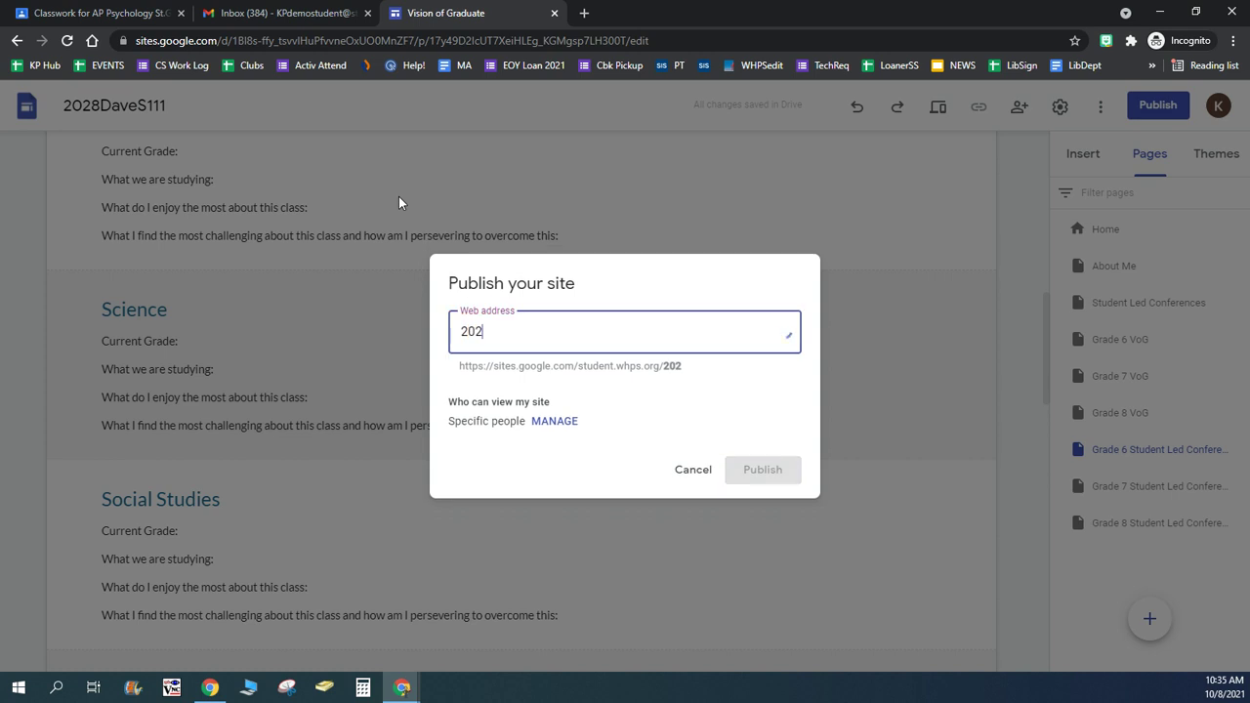
pyautogui.write('8dave2111')
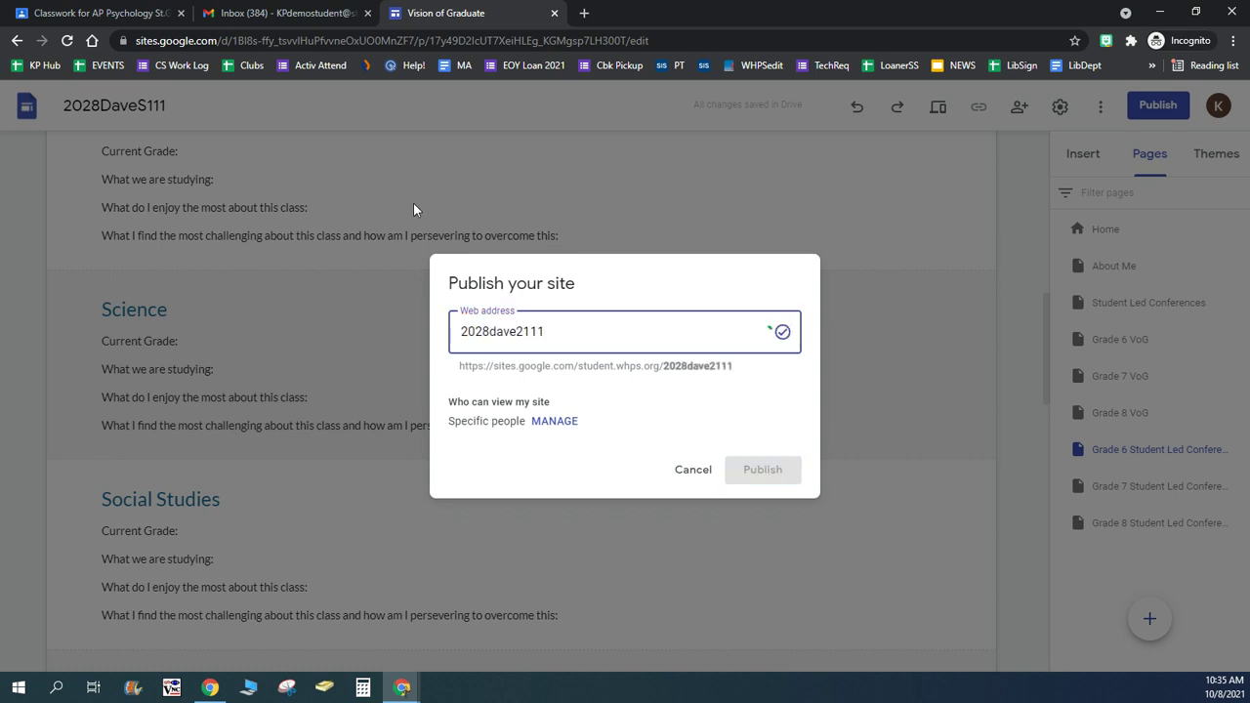
pyautogui.click(768, 472)
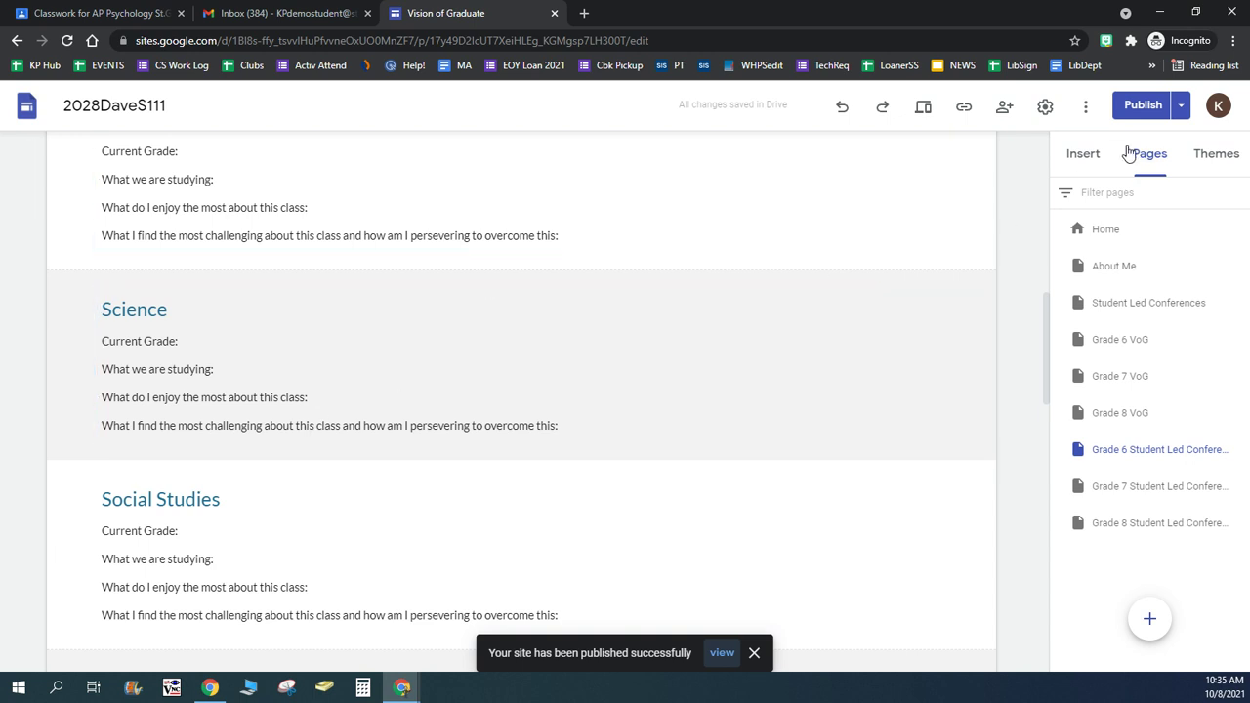
pyautogui.click(1183, 106)
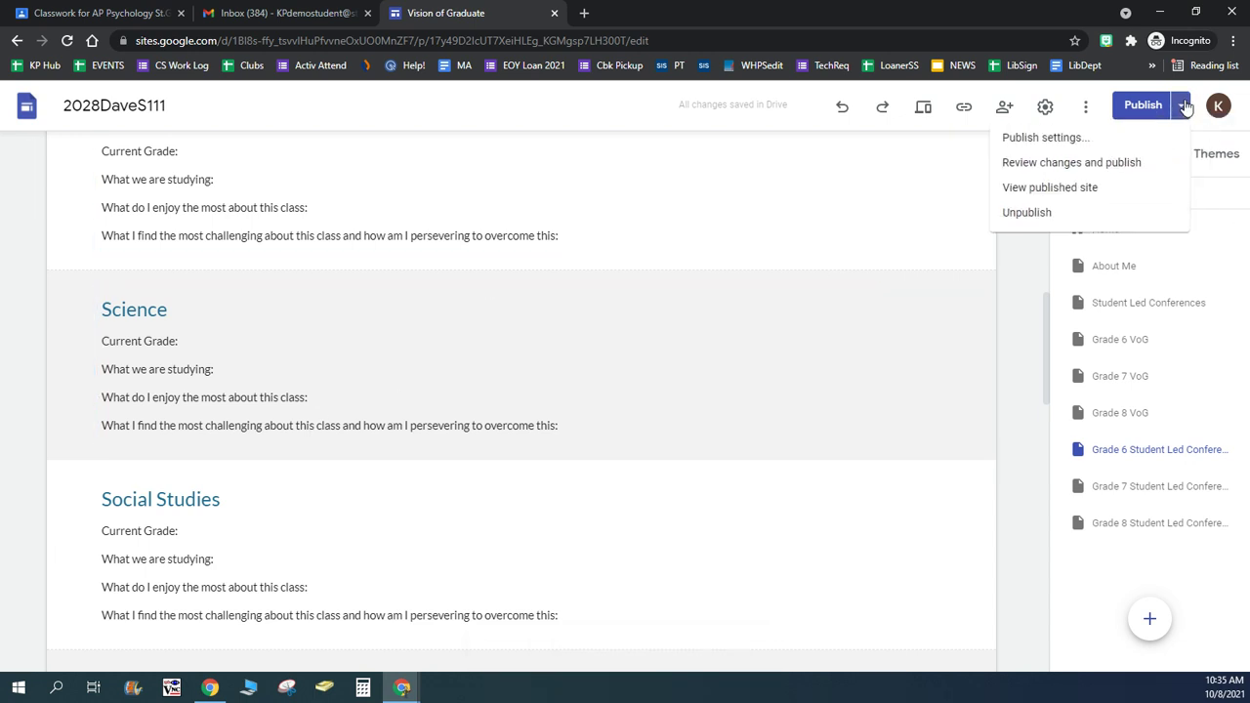
pyautogui.click(1041, 164)
pyautogui.click(1186, 109)
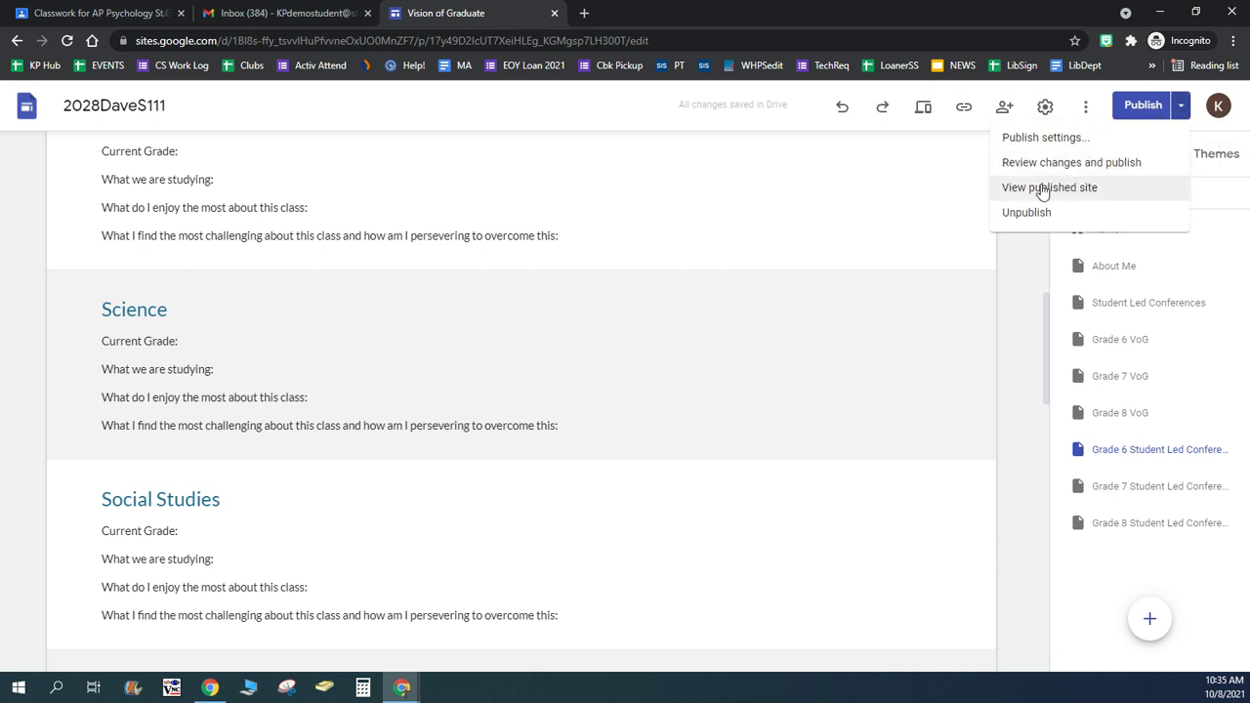